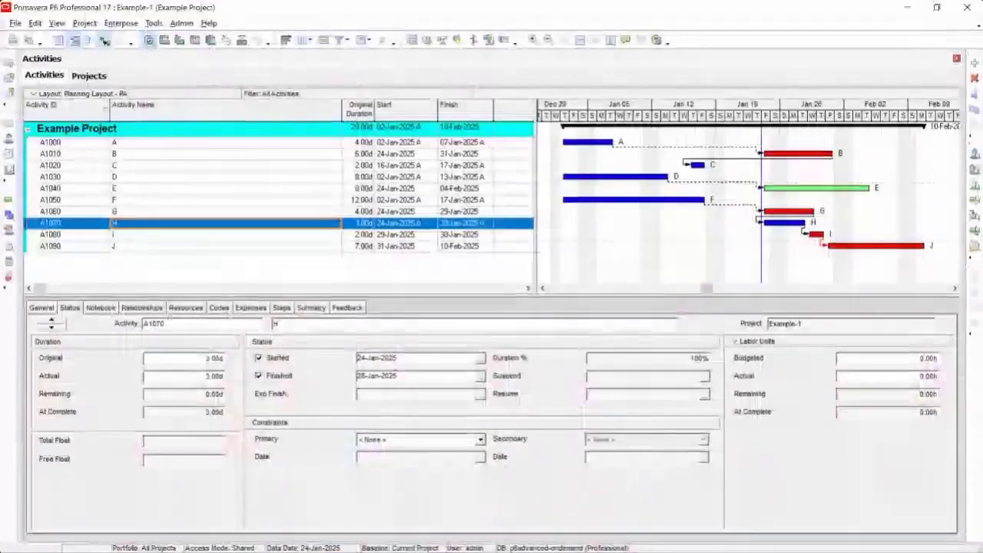
Open the Gotham City Water Mains - BL vB.01 seed project and apply the layout My Float Path Layout.
{"action": "left_click", "coordinate": [89, 75]}
{"action": "scroll", "coordinate": [162, 254], "scroll_direction": "up", "scroll_amount": 10}
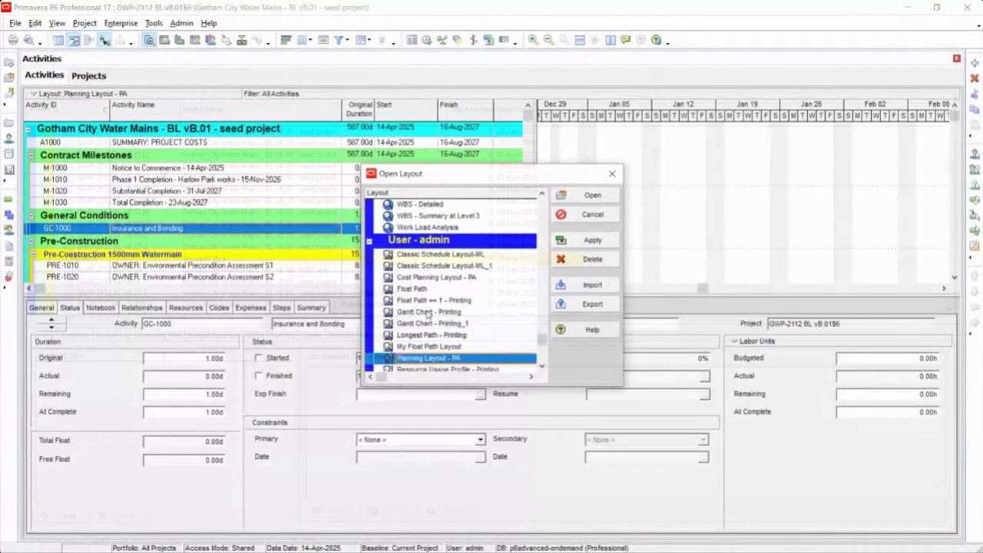
{"action": "scroll", "coordinate": [430, 315], "scroll_direction": "down", "scroll_amount": 1}
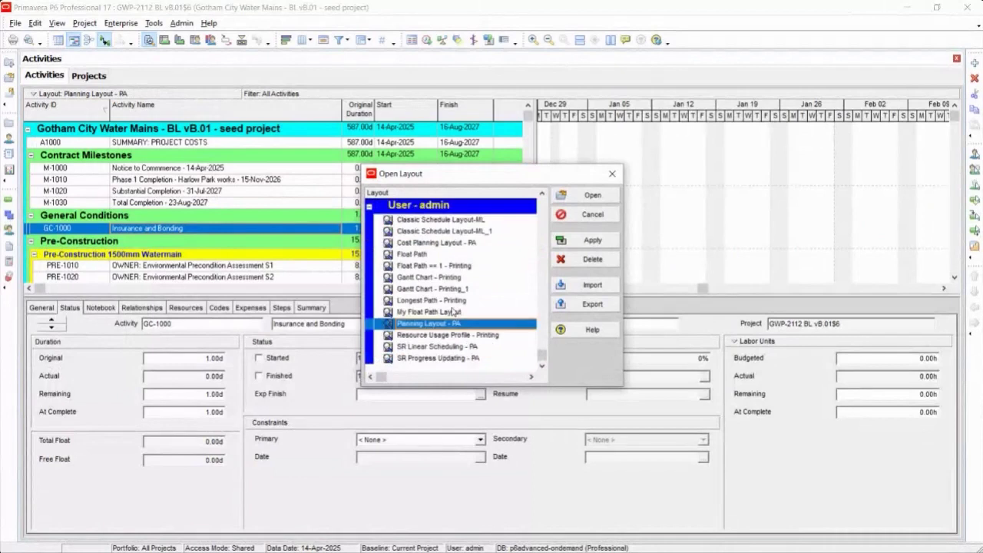
{"action": "left_click", "coordinate": [430, 312]}
{"action": "left_click", "coordinate": [587, 197]}
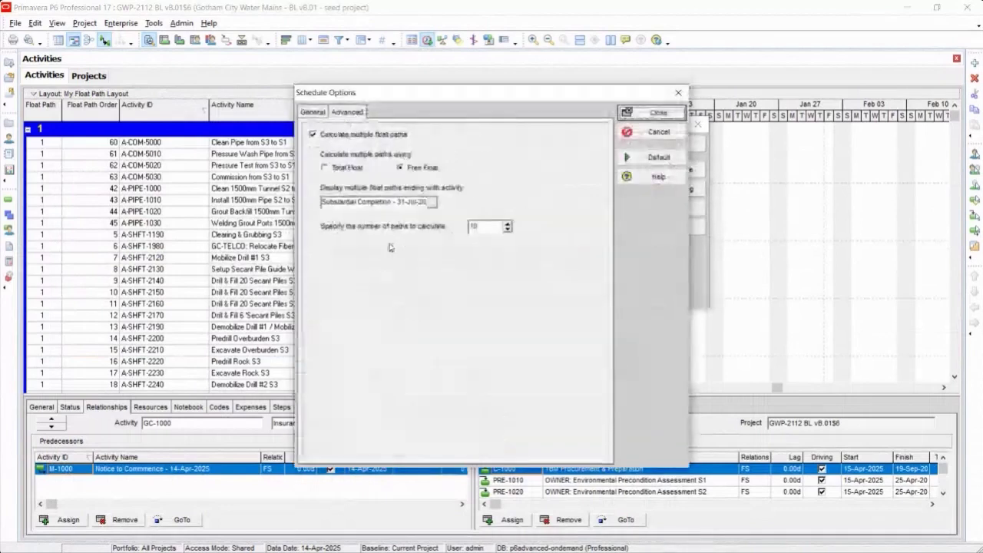
Set the multiple float paths to end with milestone M-1010, Phase 1 Completion - Harlow Park works, and schedule the project.
{"action": "left_click", "coordinate": [434, 202]}
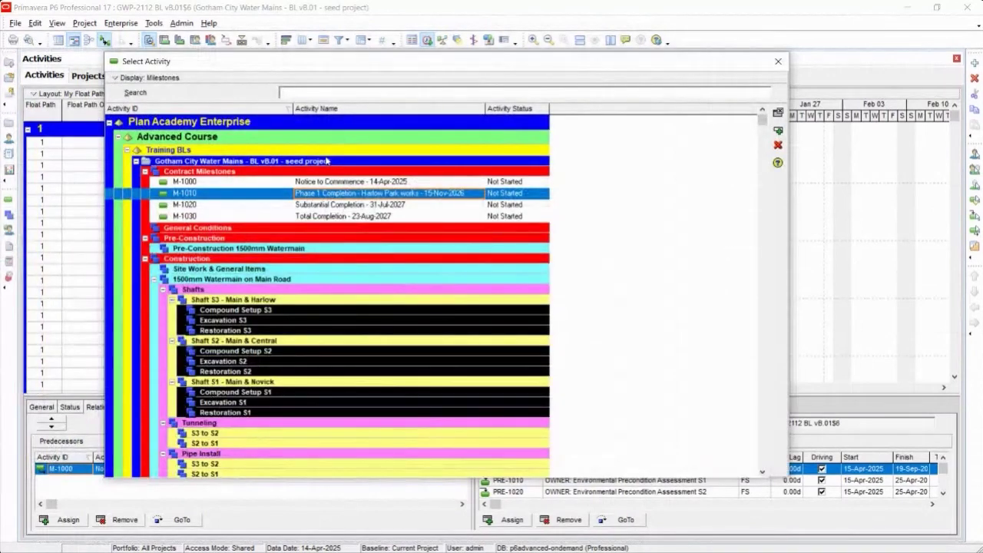
{"action": "left_click", "coordinate": [307, 219]}
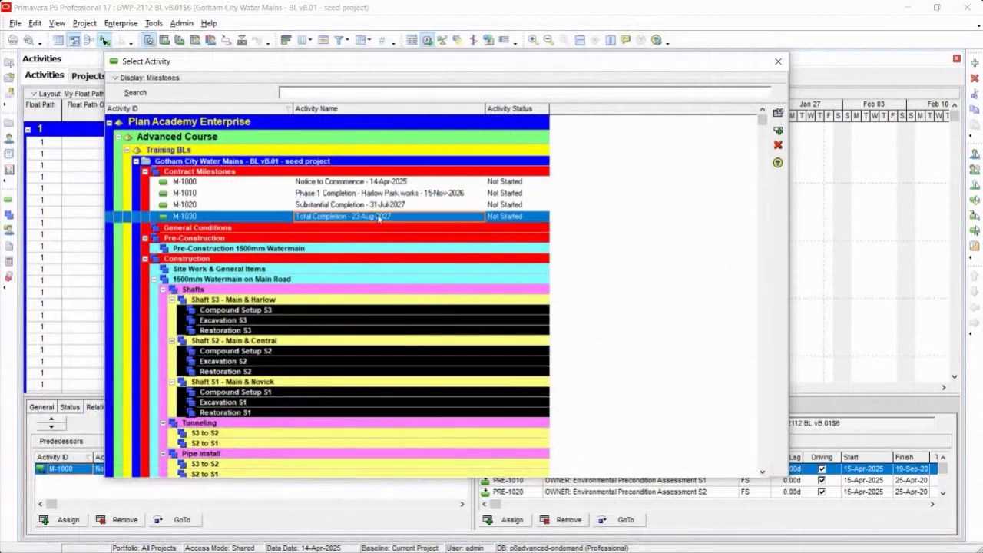
{"action": "left_click", "coordinate": [374, 208]}
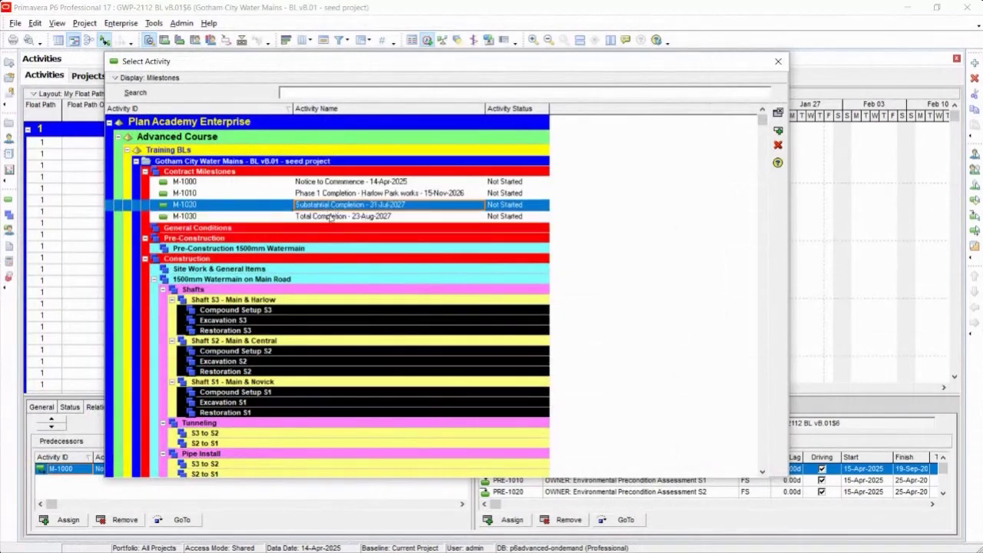
{"action": "left_click", "coordinate": [332, 216]}
{"action": "left_click", "coordinate": [330, 207]}
{"action": "left_click", "coordinate": [336, 196]}
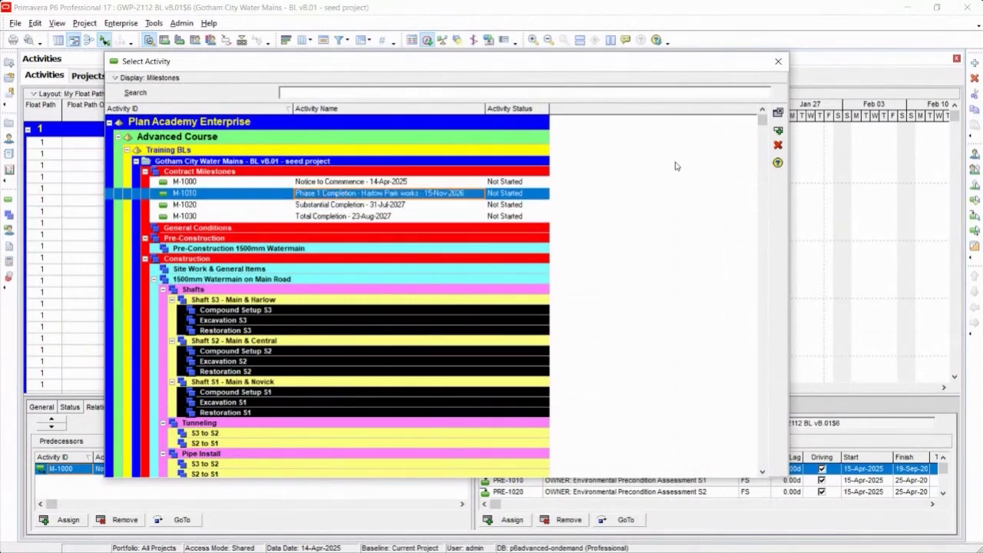
{"action": "left_click", "coordinate": [780, 133]}
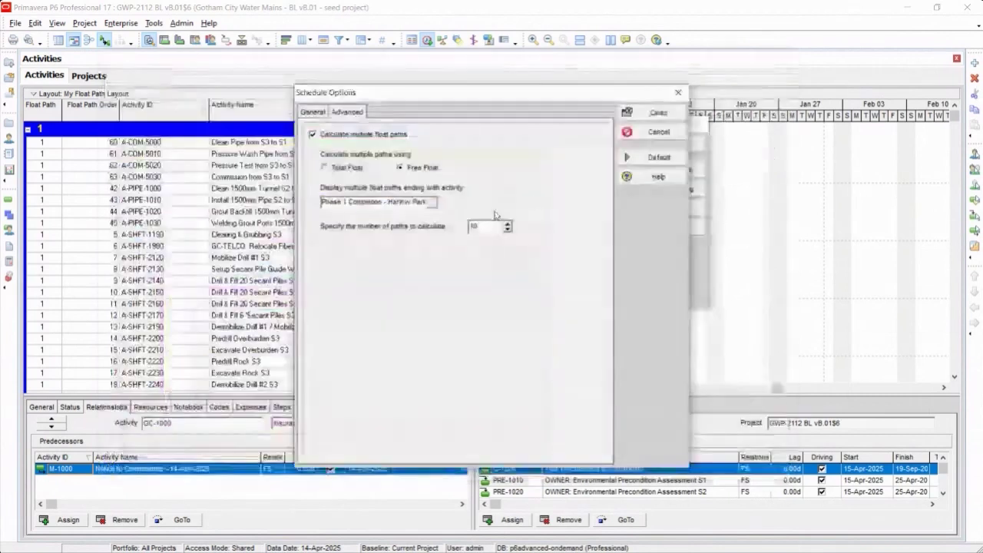
{"action": "left_click", "coordinate": [658, 112]}
{"action": "left_click", "coordinate": [665, 171]}
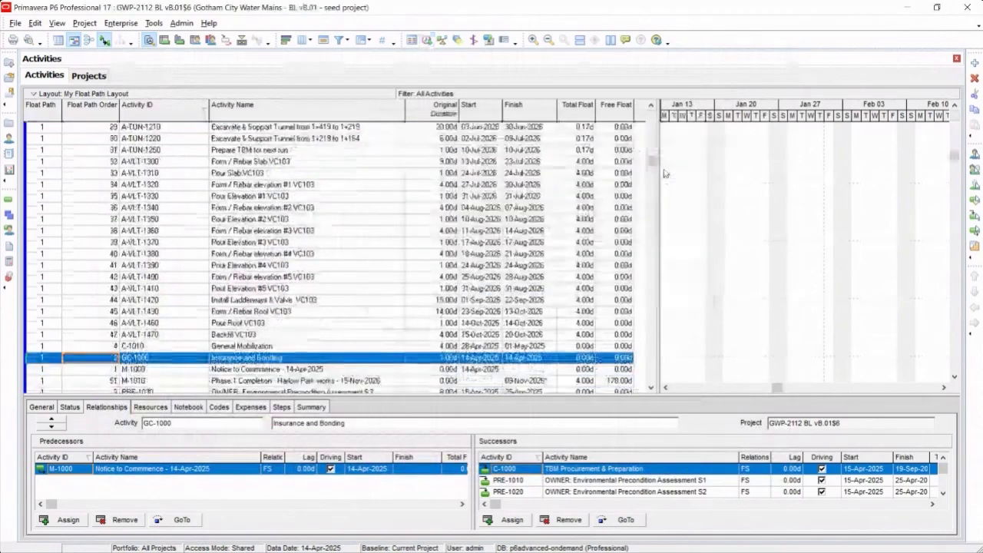
Bring the bar of activity A-SHFT-1920 into view and zoom the Gantt timescale out to quarters and months.
{"action": "left_click", "coordinate": [691, 154]}
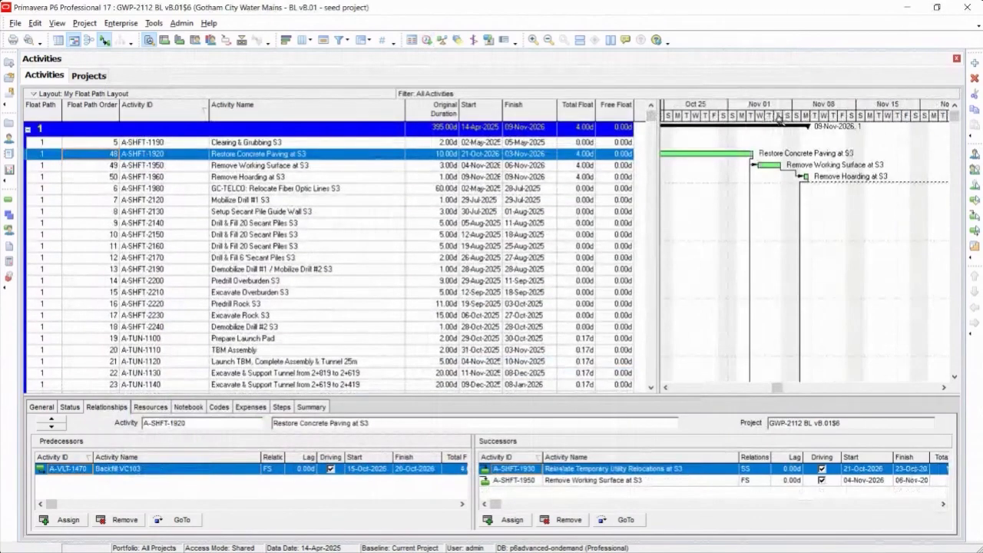
{"action": "left_click_drag", "start_coordinate": [766, 115], "coordinate": [680, 127]}
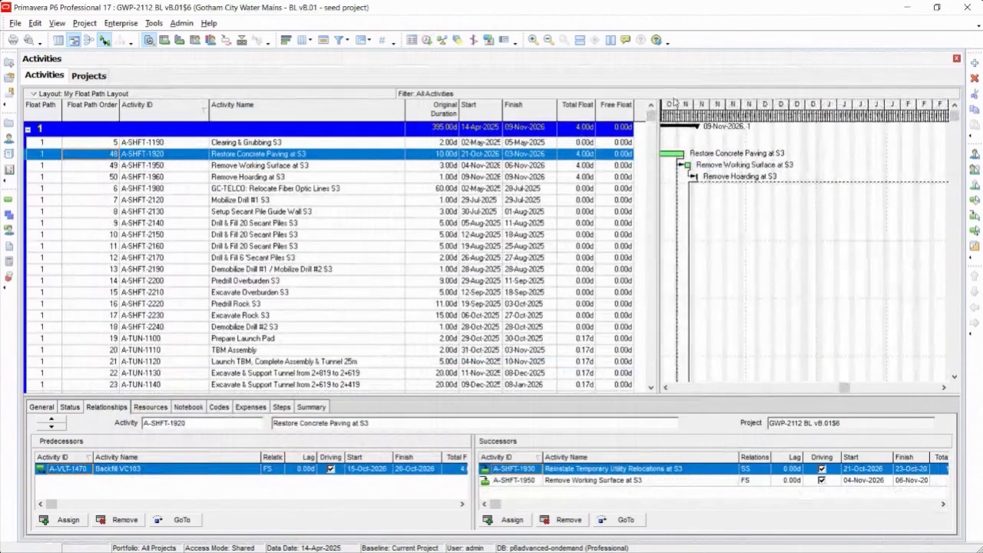
{"action": "left_click", "coordinate": [549, 41]}
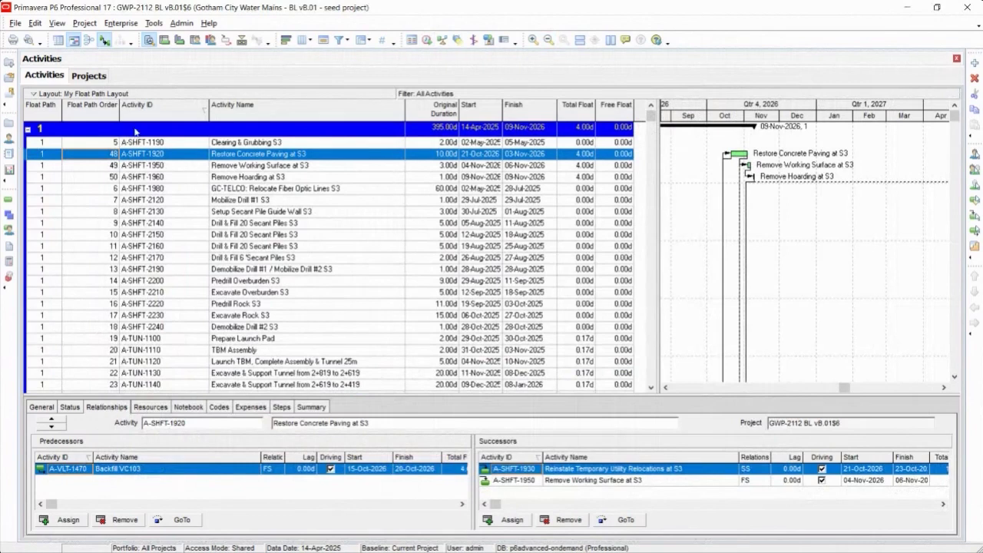
Sort the activities by Float Path Order and widen the Gantt chart up to the Activity Name column.
{"action": "left_click", "coordinate": [98, 114]}
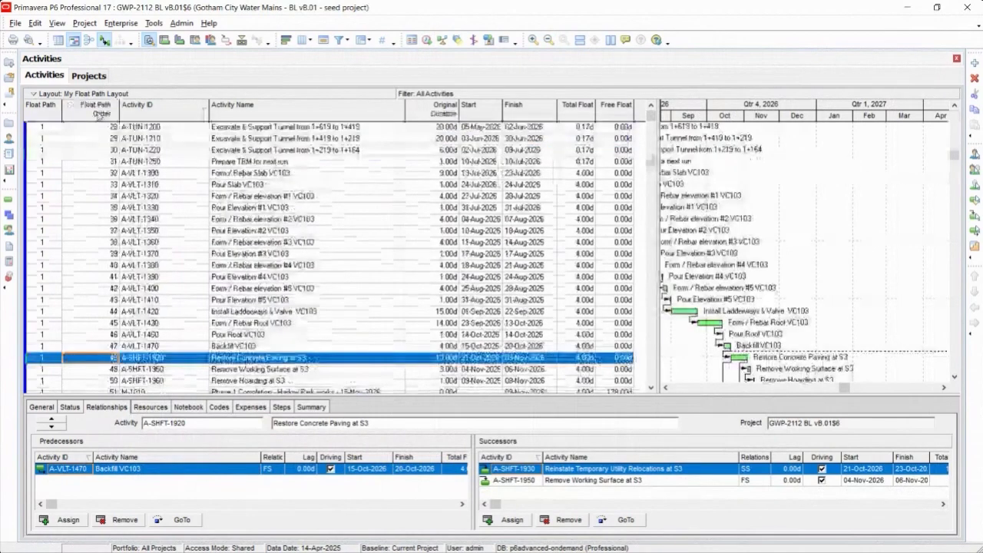
{"action": "scroll", "coordinate": [127, 223], "scroll_direction": "up", "scroll_amount": 2}
{"action": "scroll", "coordinate": [127, 223], "scroll_direction": "up", "scroll_amount": 7}
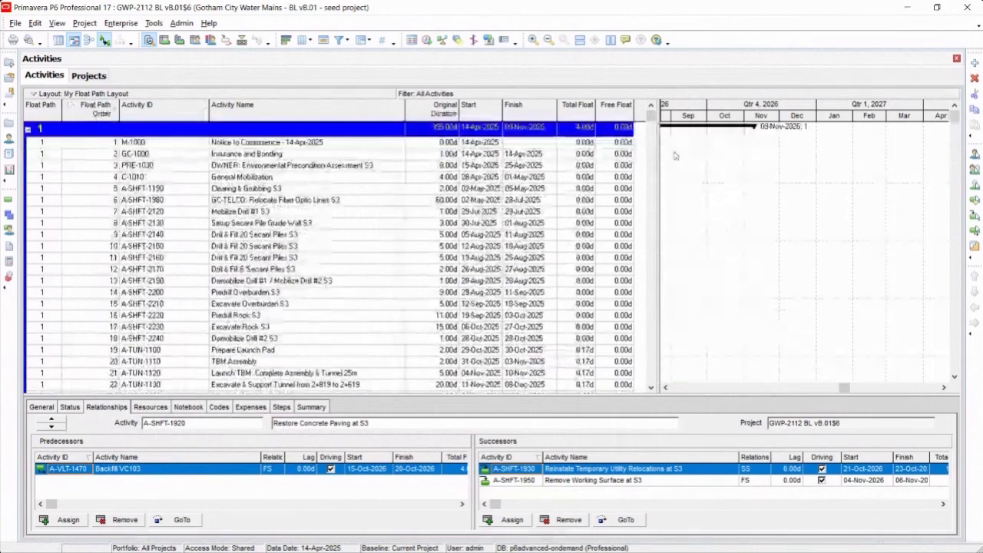
{"action": "left_click_drag", "start_coordinate": [657, 159], "coordinate": [402, 149]}
{"action": "left_click", "coordinate": [346, 166]}
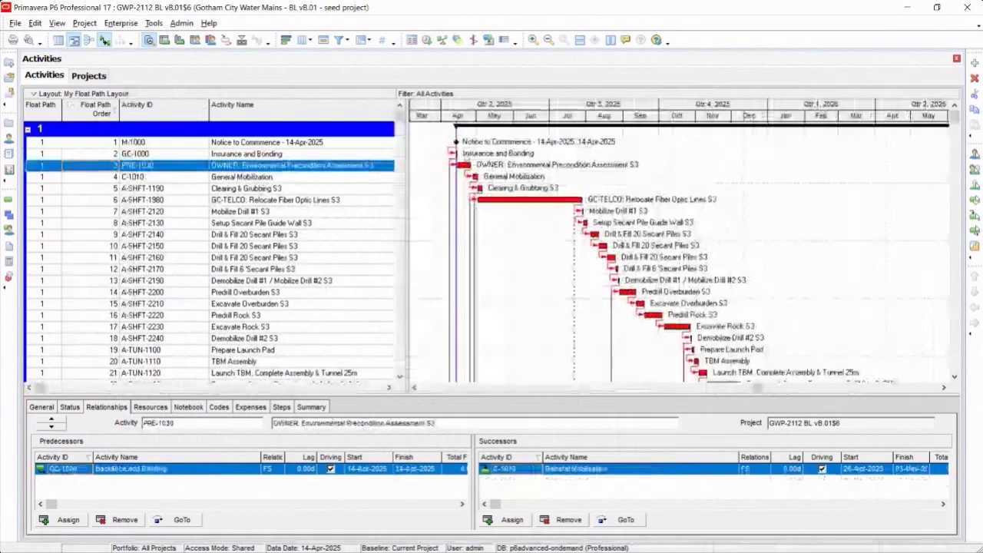
Compress the Gantt timescale and follow float path 1 down to milestone M-1010, Phase 1 Completion.
{"action": "scroll", "coordinate": [215, 245], "scroll_direction": "down", "scroll_amount": 1}
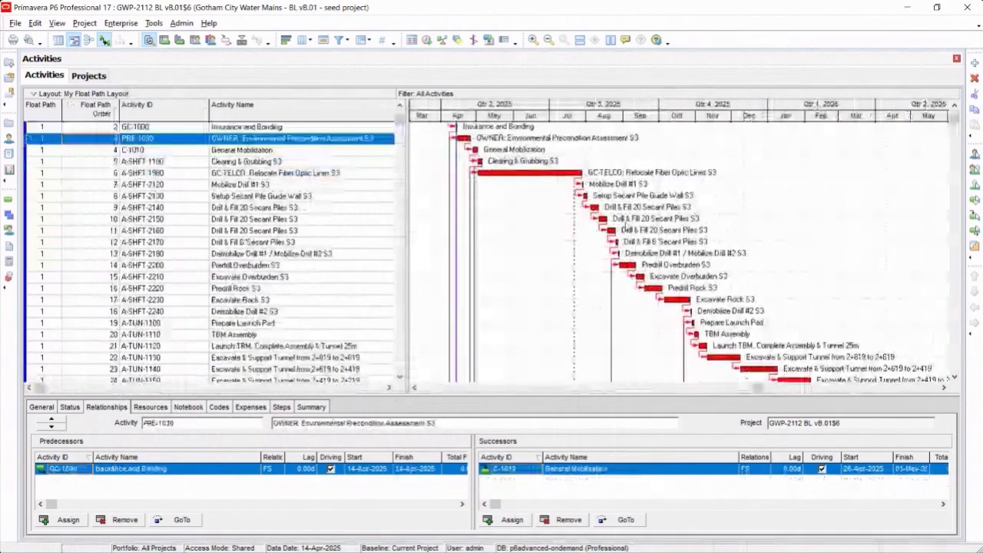
{"action": "scroll", "coordinate": [747, 107], "scroll_direction": "down", "scroll_amount": 2}
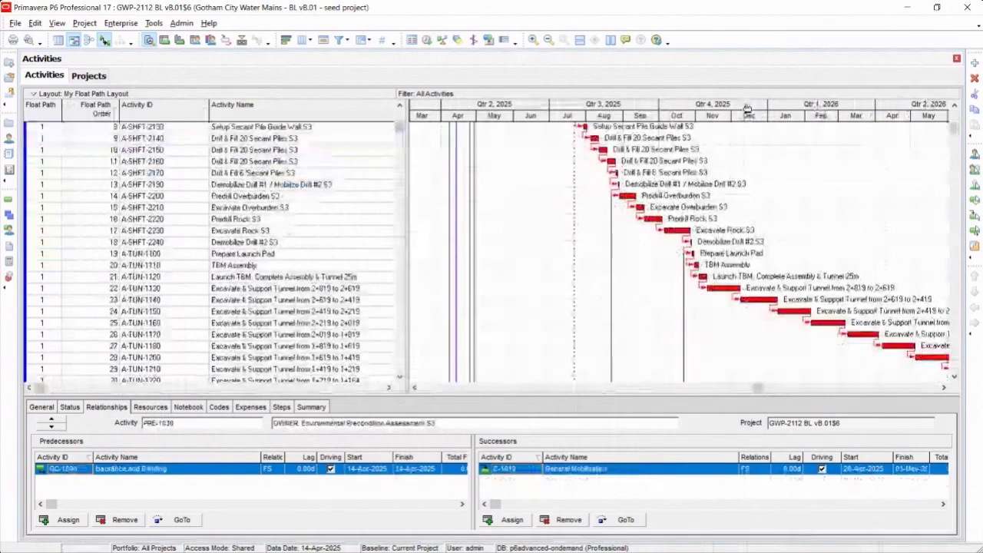
{"action": "left_click_drag", "start_coordinate": [746, 107], "coordinate": [531, 107]}
{"action": "scroll", "coordinate": [618, 220], "scroll_direction": "down", "scroll_amount": 7}
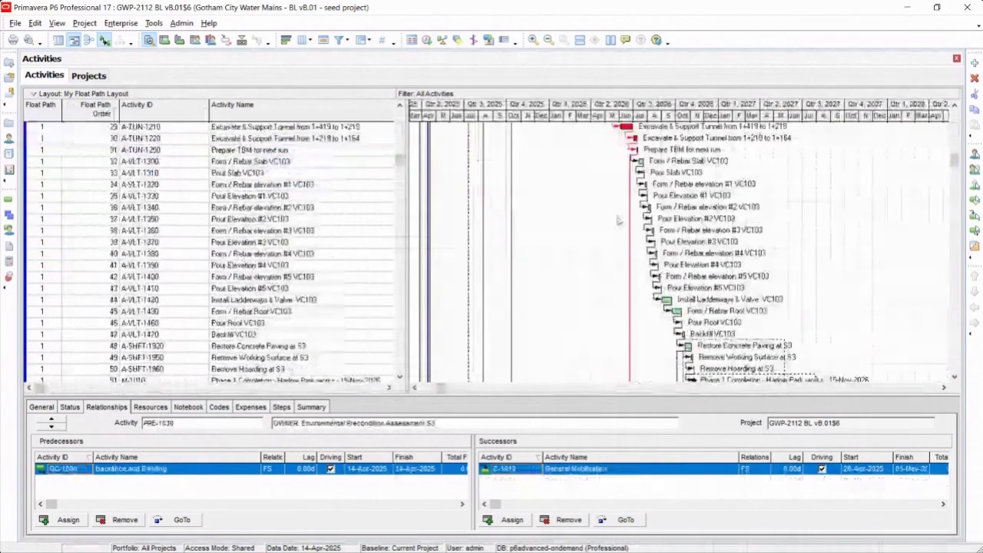
{"action": "scroll", "coordinate": [618, 220], "scroll_direction": "down", "scroll_amount": 2}
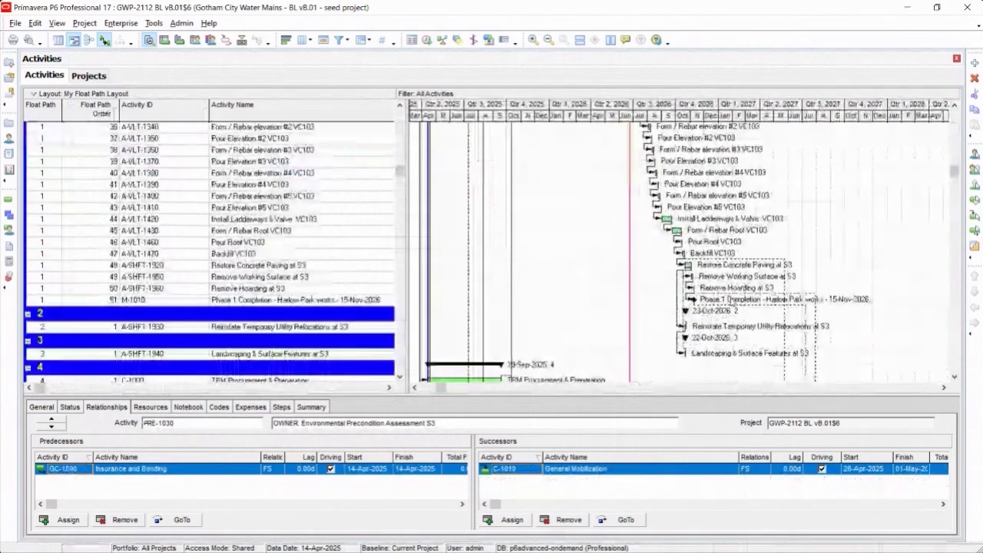
{"action": "left_click", "coordinate": [146, 300]}
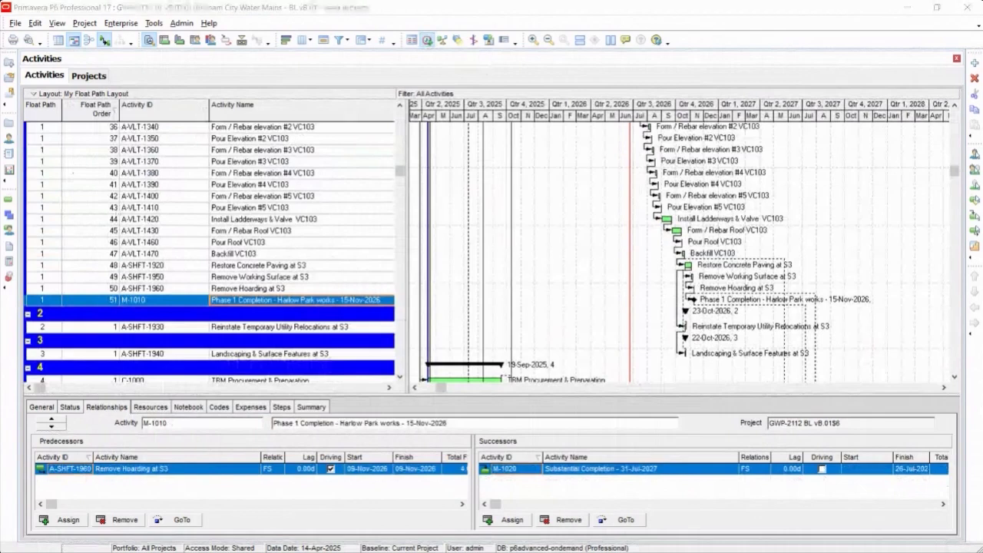
Open the advanced schedule options and compare the Total Float and Free Float path methods, leaving Free Float selected.
{"action": "key", "text": "F9"}
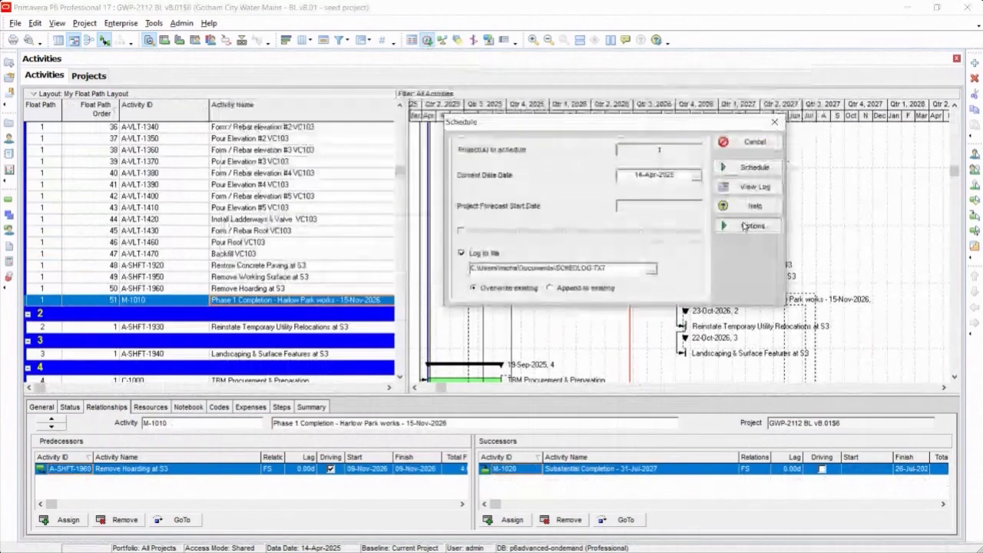
{"action": "left_click", "coordinate": [744, 225]}
{"action": "left_click", "coordinate": [347, 111]}
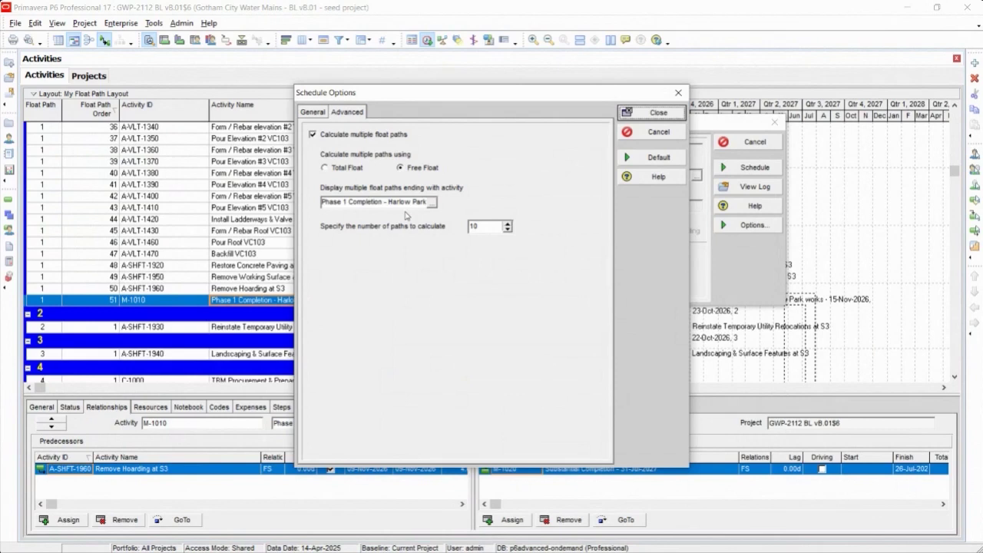
{"action": "left_click", "coordinate": [327, 170]}
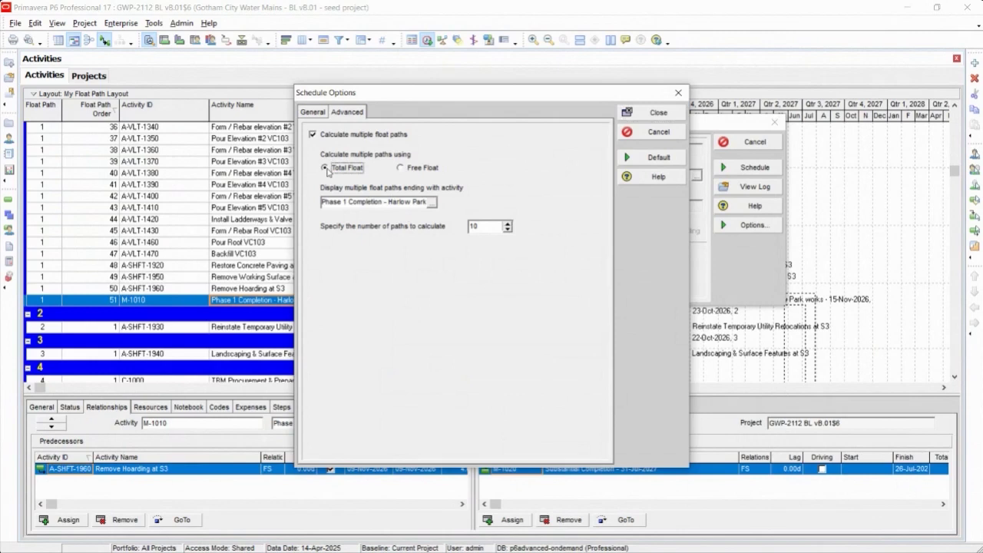
{"action": "left_click", "coordinate": [409, 169]}
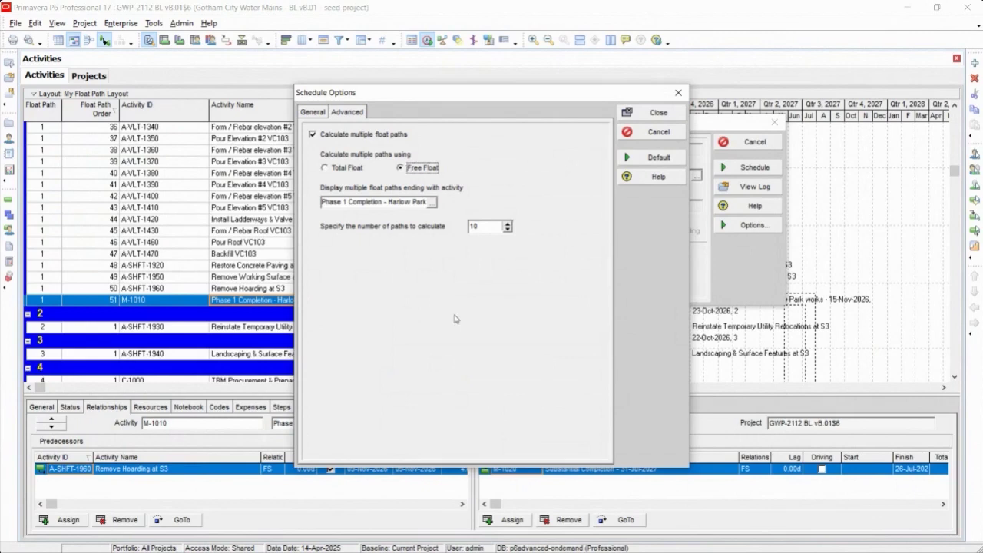
Examine the Total Float and Free Float definitions in the online help for the advanced schedule options, and return to Primavera P6.
{"action": "left_click", "coordinate": [656, 180]}
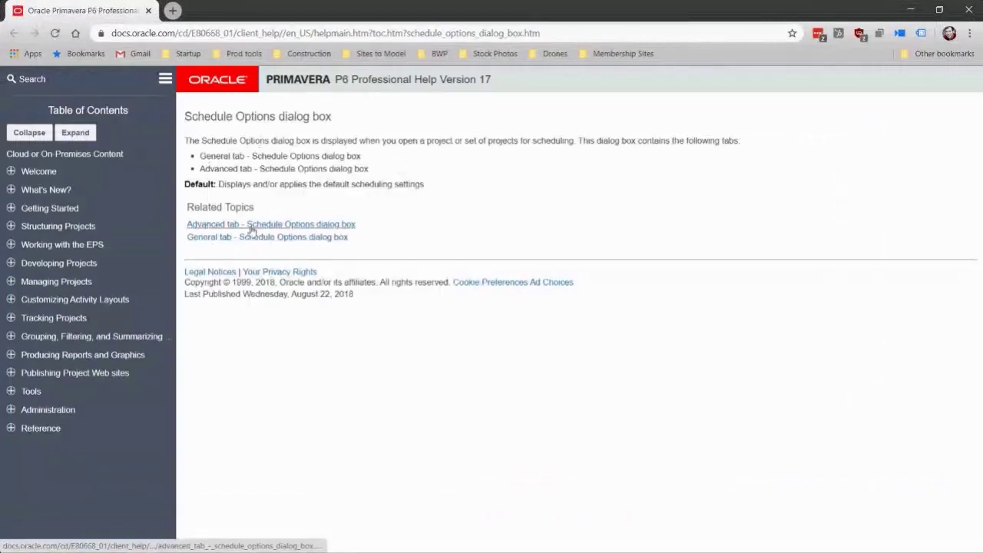
{"action": "left_click", "coordinate": [250, 226]}
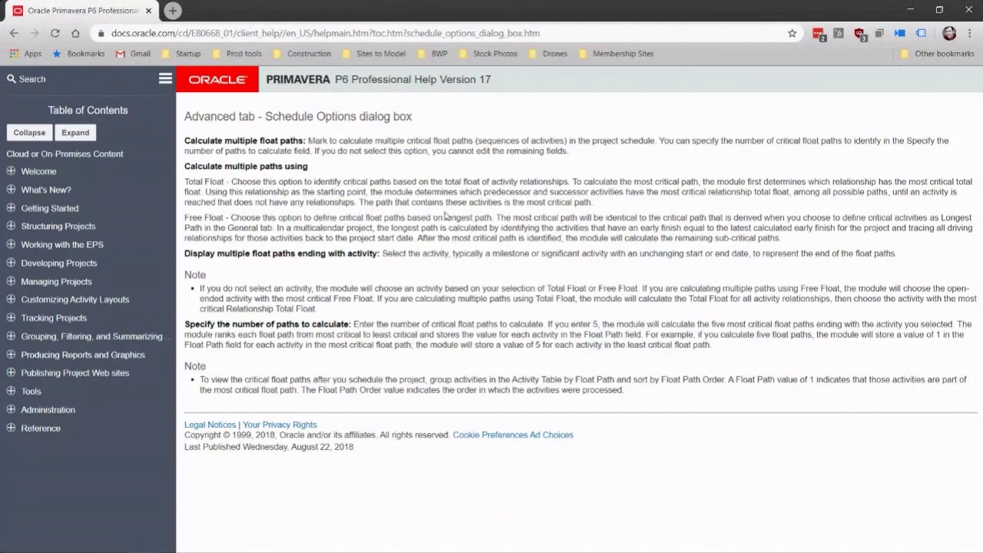
{"action": "left_click_drag", "start_coordinate": [446, 218], "coordinate": [492, 218]}
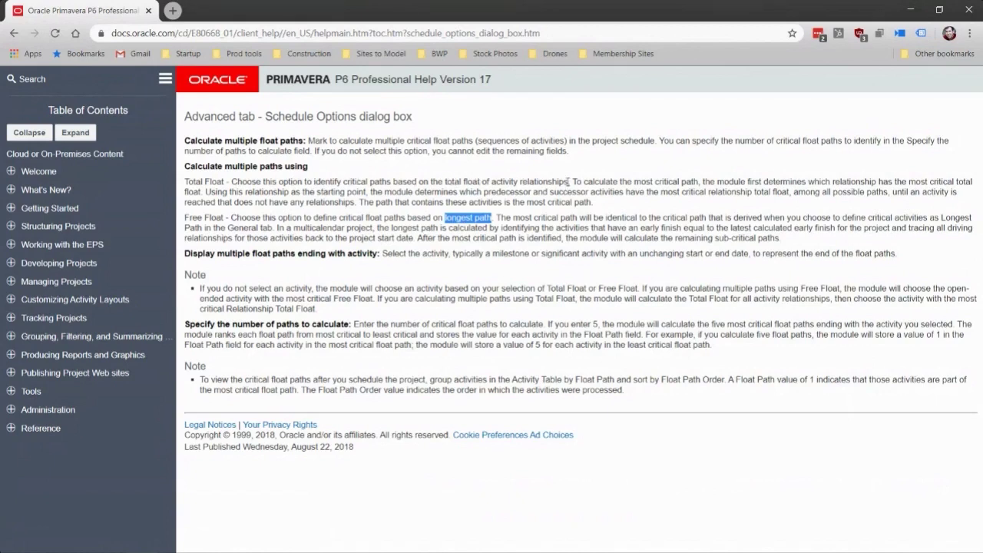
{"action": "left_click_drag", "start_coordinate": [569, 182], "coordinate": [426, 181]}
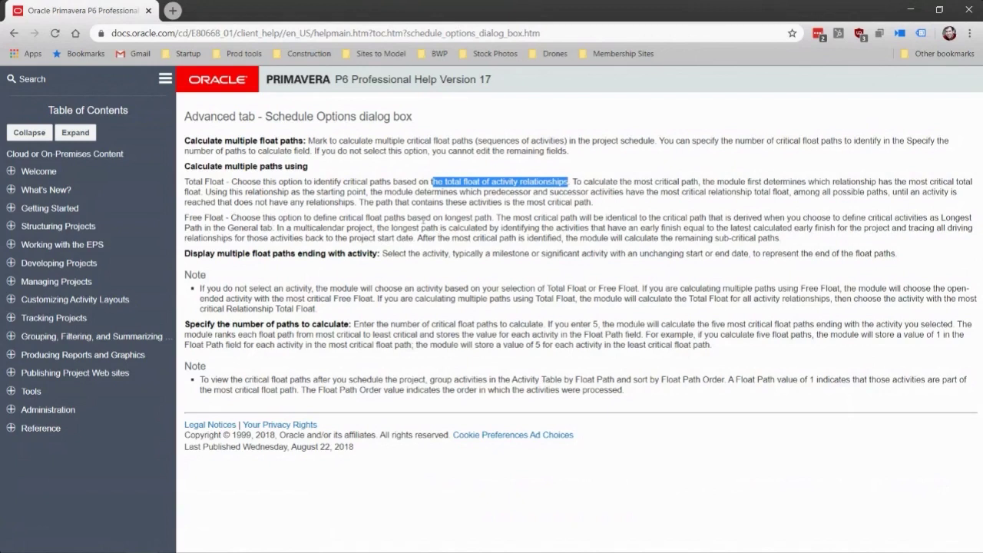
{"action": "left_click_drag", "start_coordinate": [444, 218], "coordinate": [492, 218]}
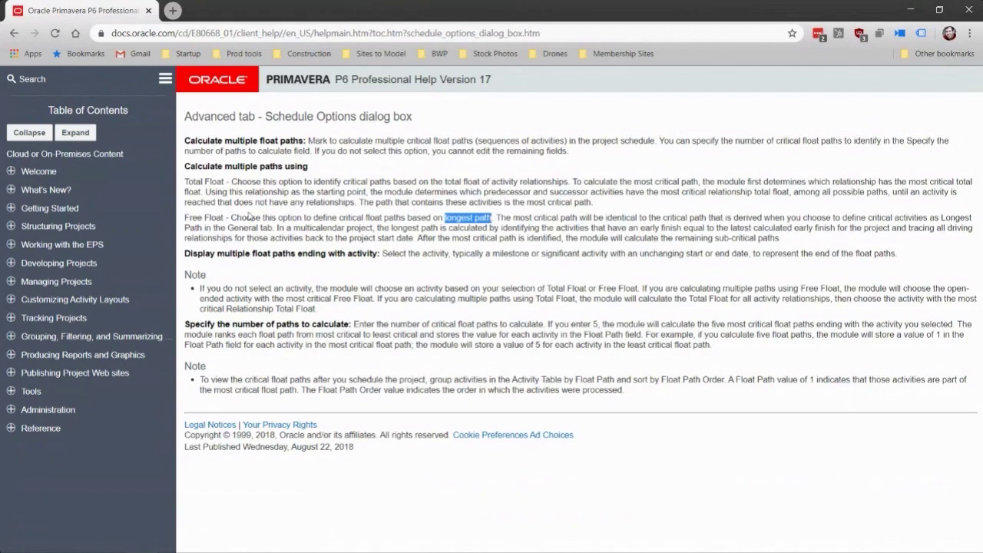
{"action": "left_click", "coordinate": [192, 219]}
{"action": "key", "text": "ctrl+shift+Home"}
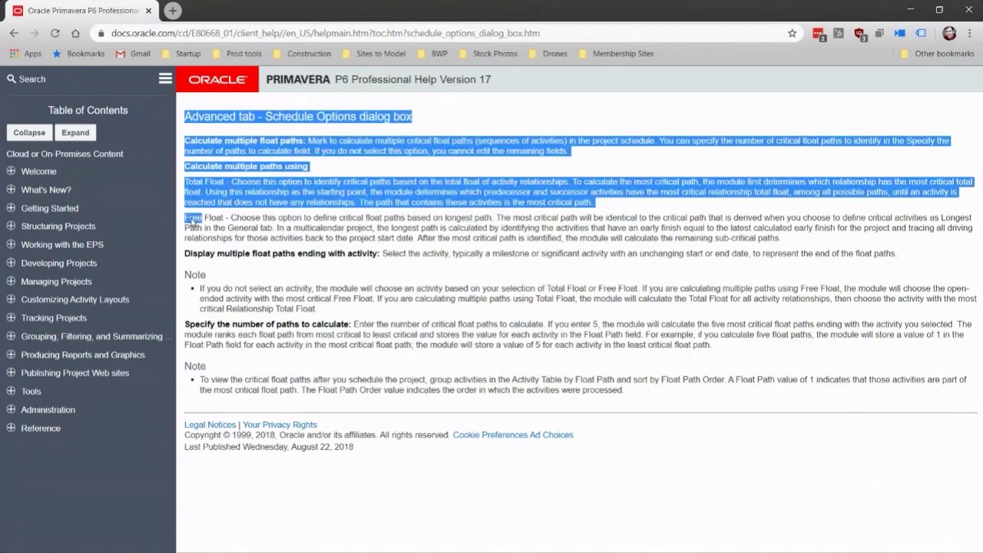
{"action": "left_click", "coordinate": [448, 217]}
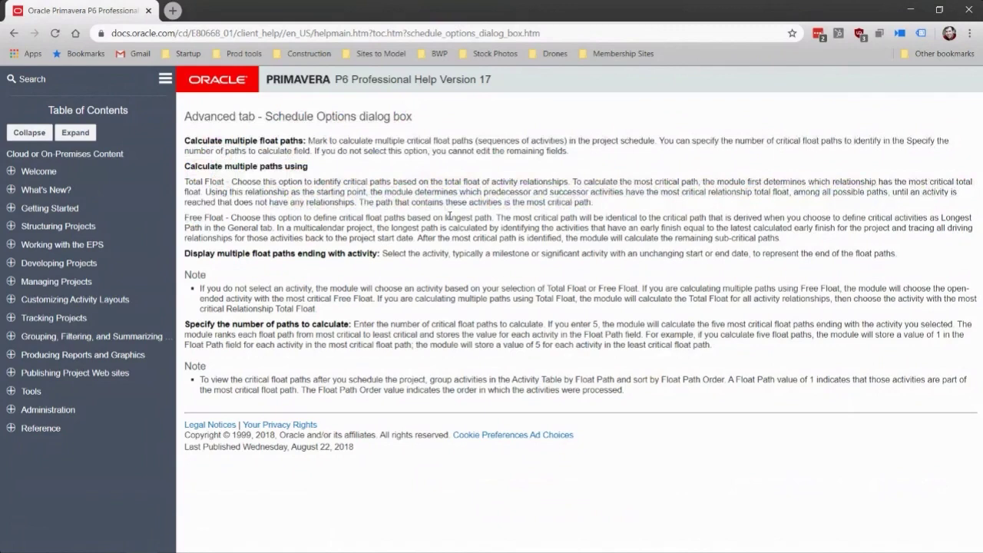
{"action": "left_click_drag", "start_coordinate": [187, 217], "coordinate": [490, 219]}
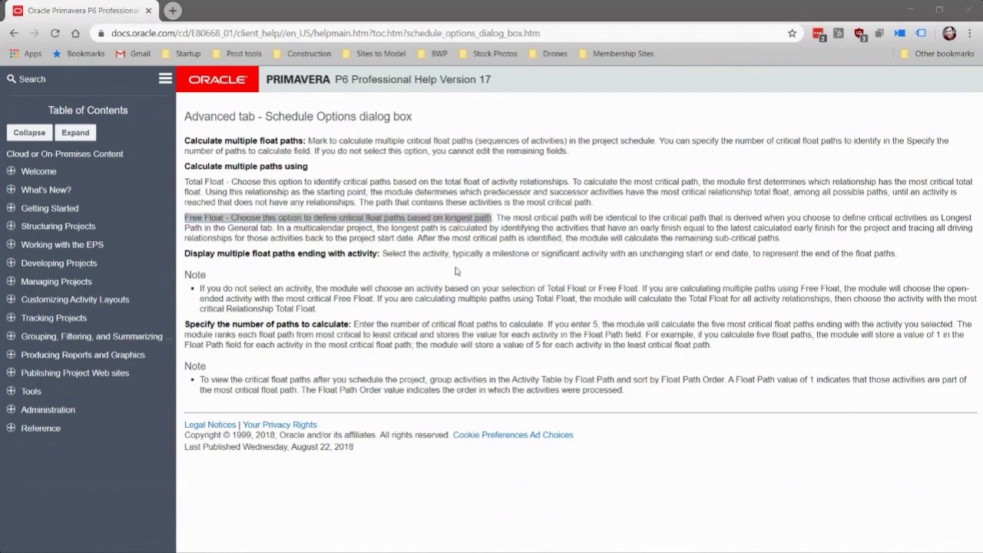
{"action": "key", "text": "alt+Tab"}
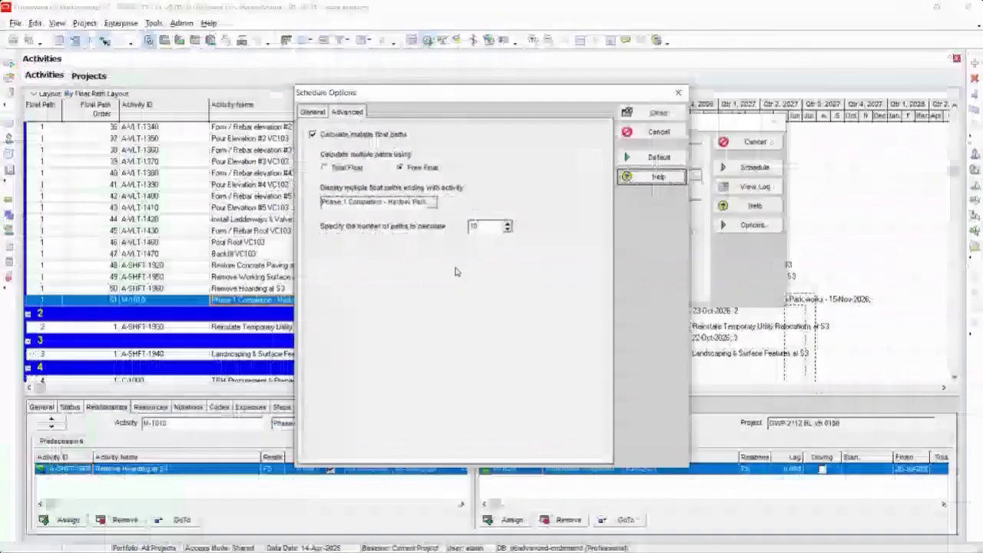